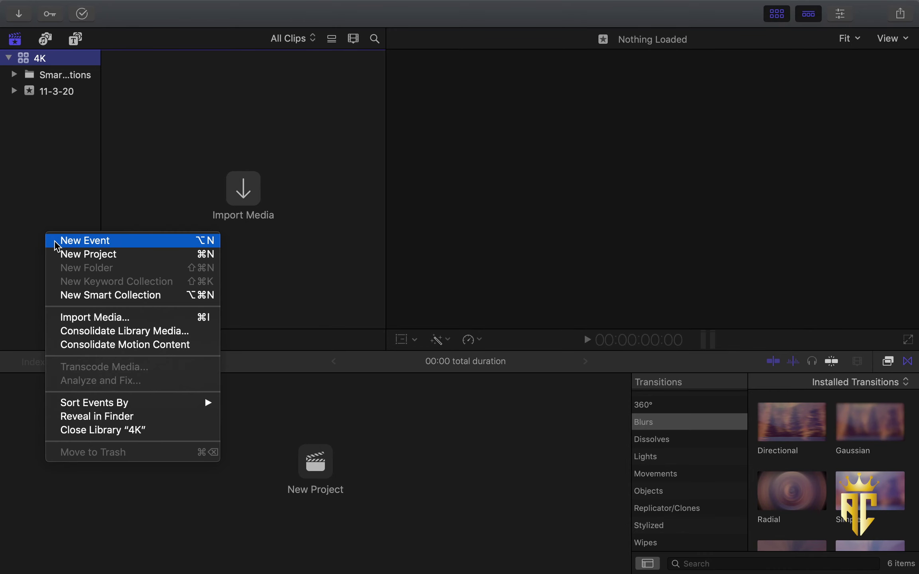
- Add event 11-3-20 1 with a new Untitled Project at 4K 4096x2048, 23.98p
click(51, 241)
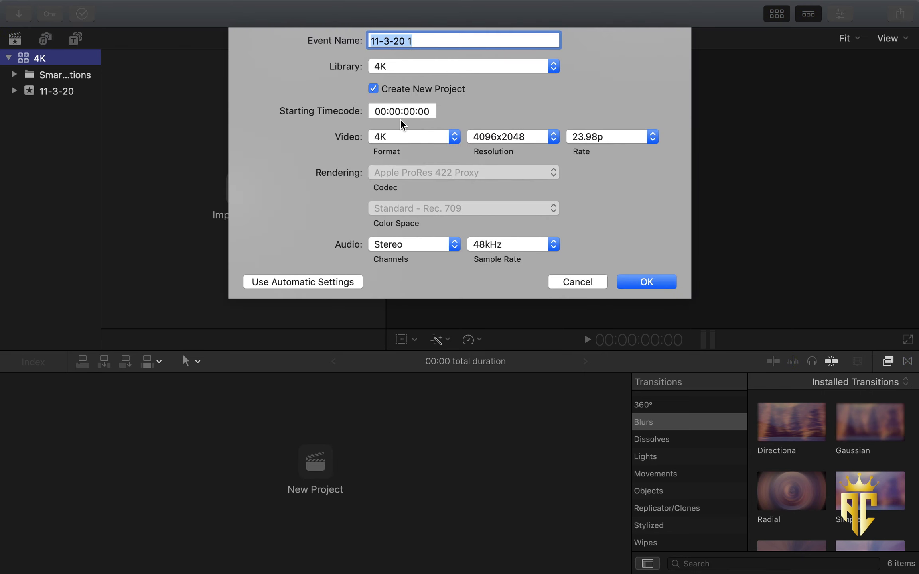
click(553, 138)
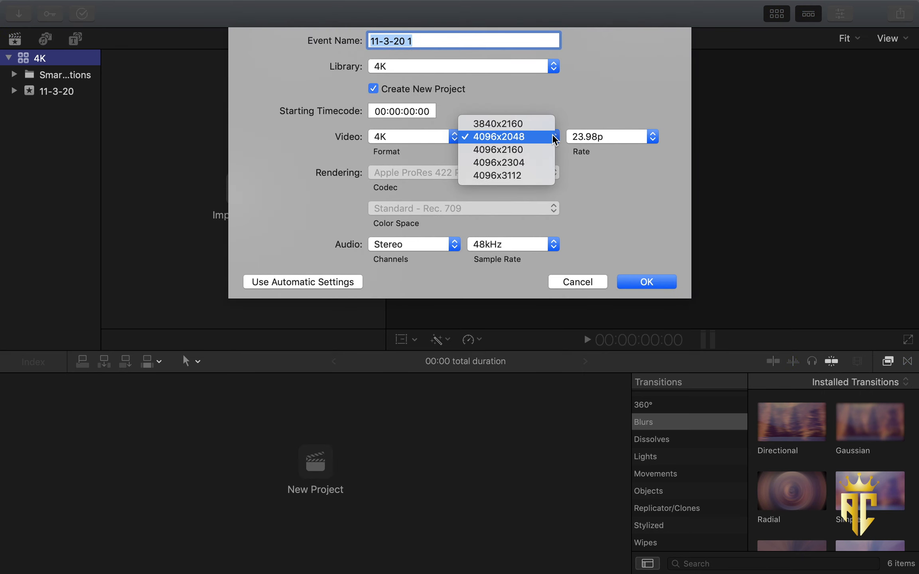
click(531, 140)
click(591, 135)
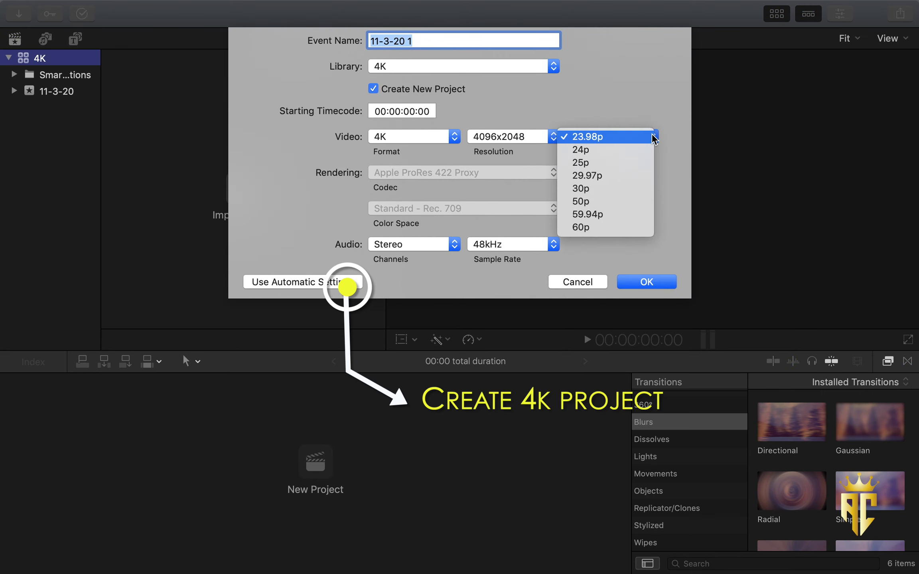
click(643, 103)
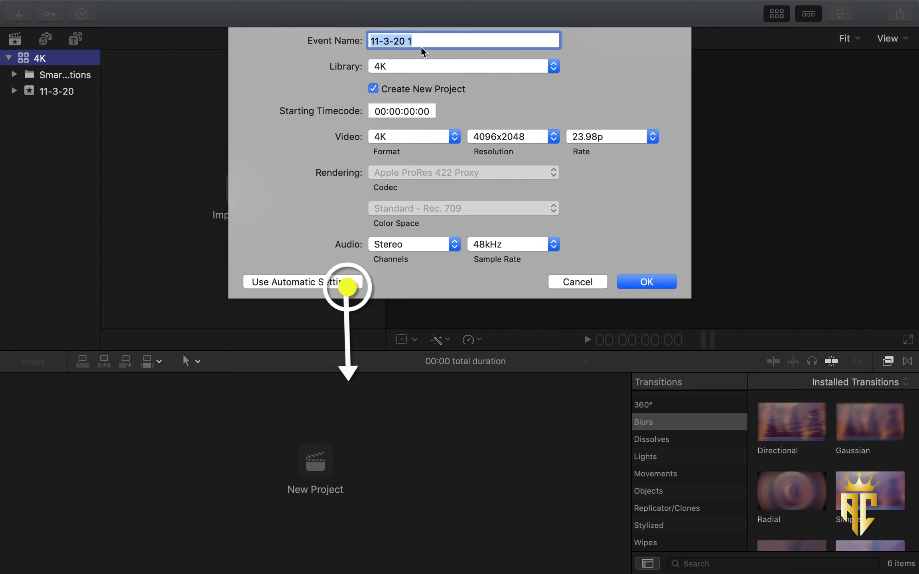
click(646, 282)
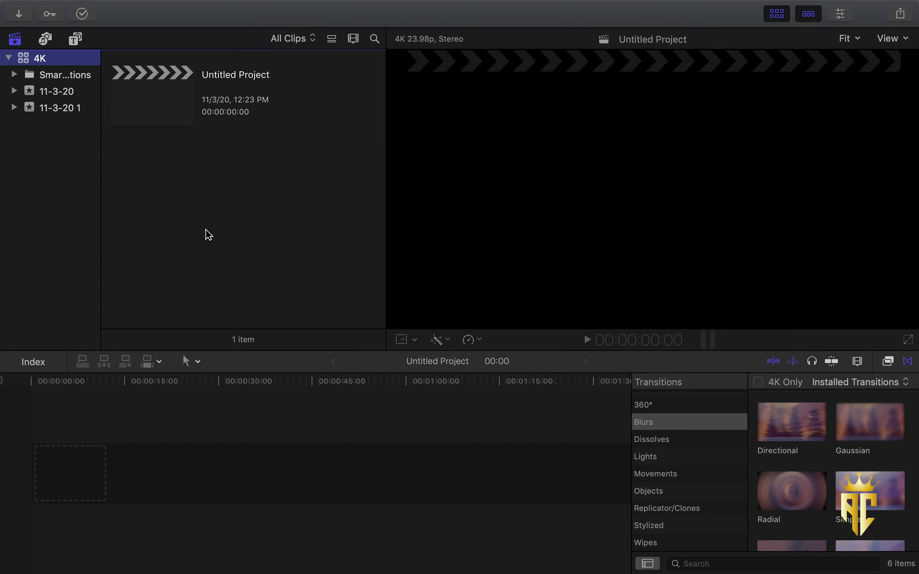
- Import video (3).mp4 into the event through Import Media
right_click(223, 220)
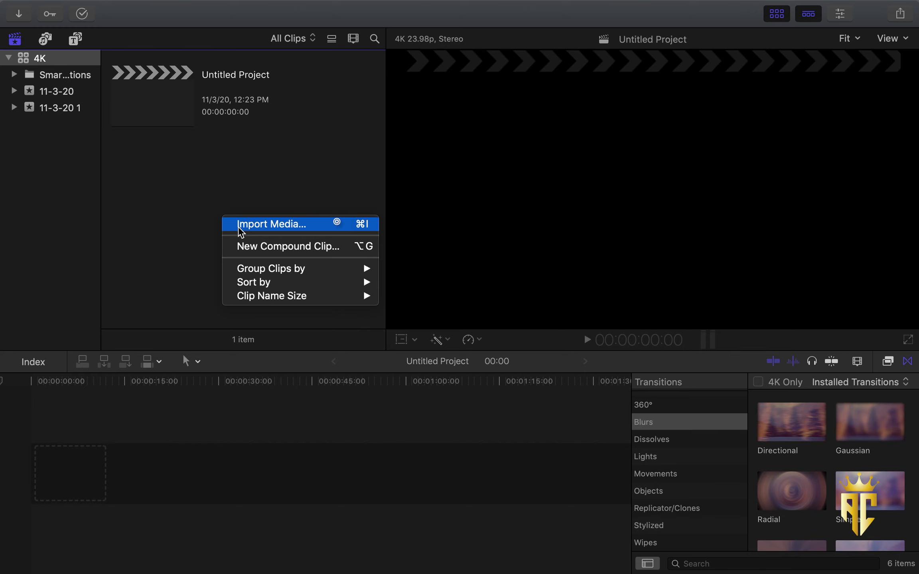
click(239, 230)
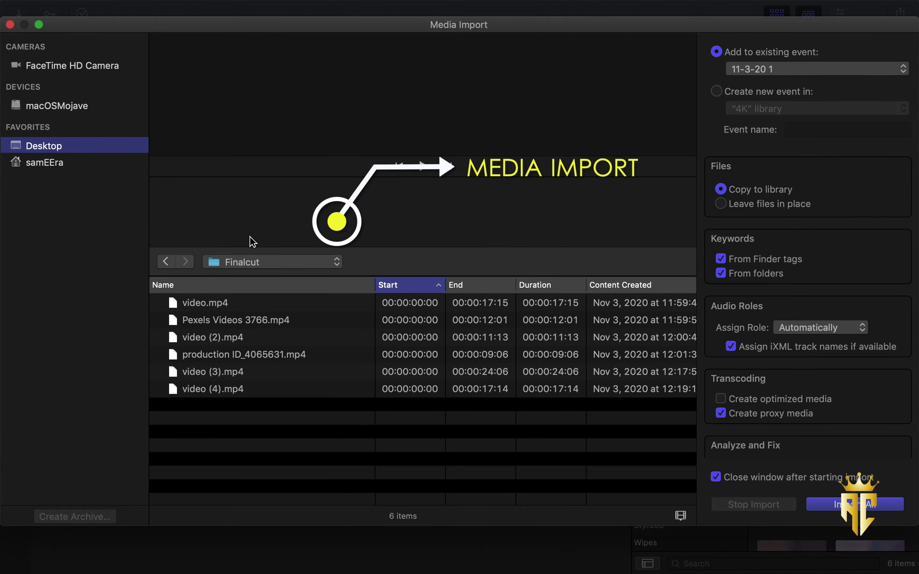
click(225, 305)
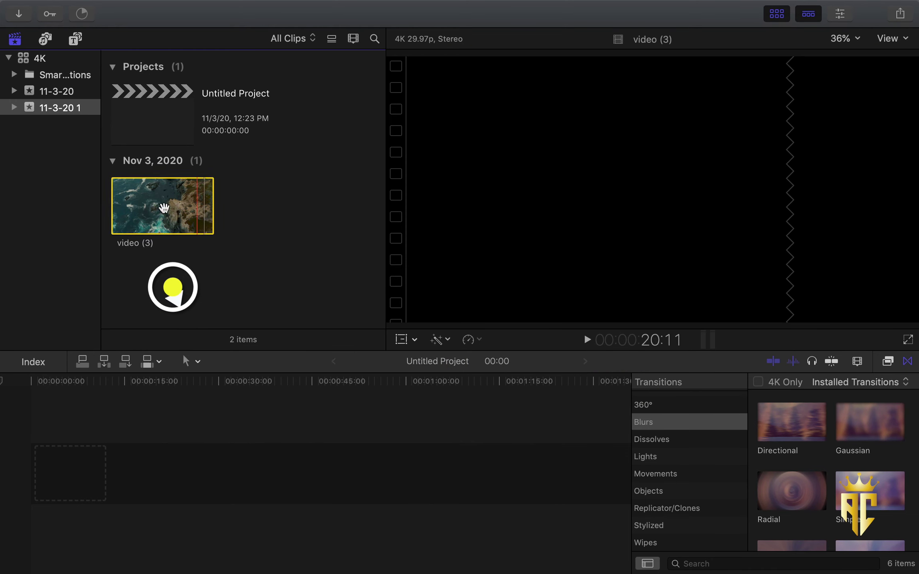
- Drag video (3) into the timeline, making the project 24:04 long
click(127, 199)
mouse_move(135, 205)
mouse_down()
mouse_move(94, 478)
mouse_move(63, 474)
mouse_up()
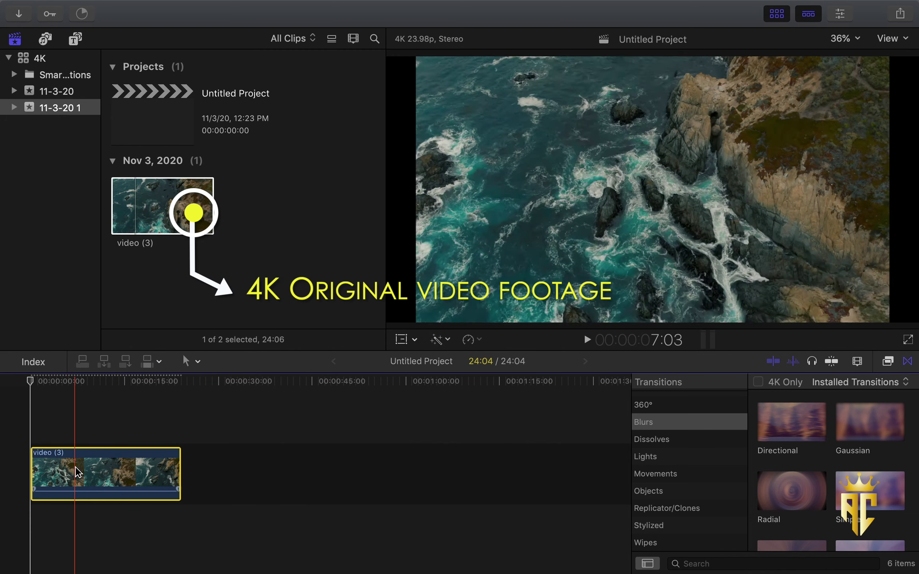
right_click(286, 212)
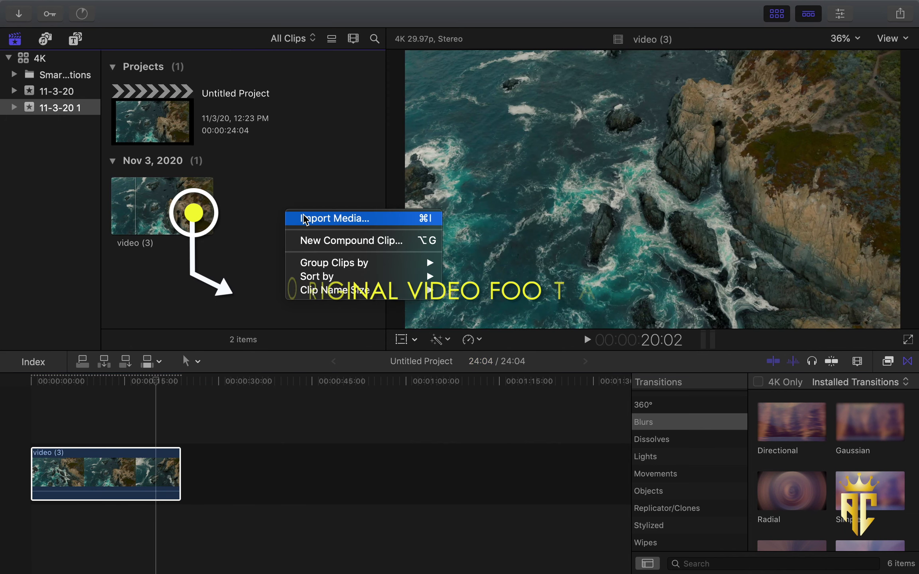
- Import video (4).mp4 into the event and check the background task progress
click(306, 220)
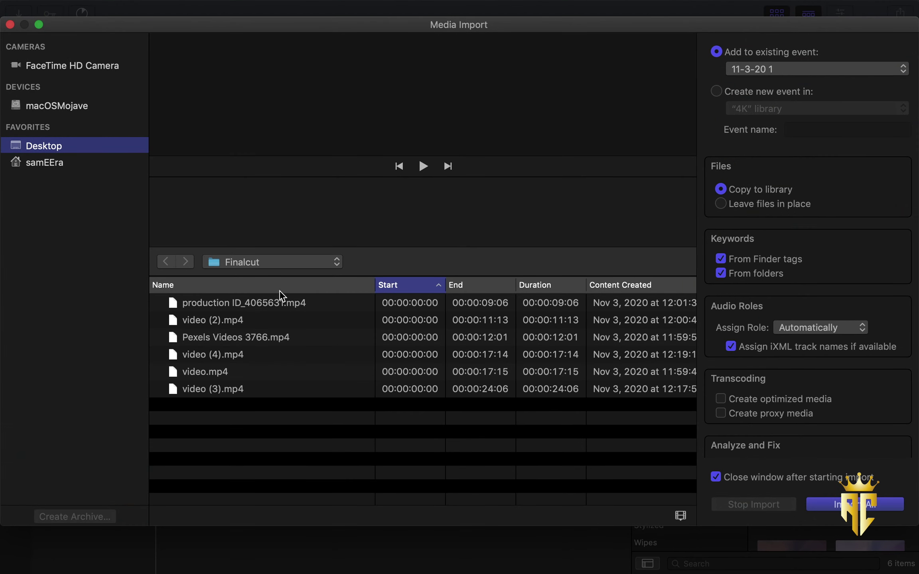
click(205, 353)
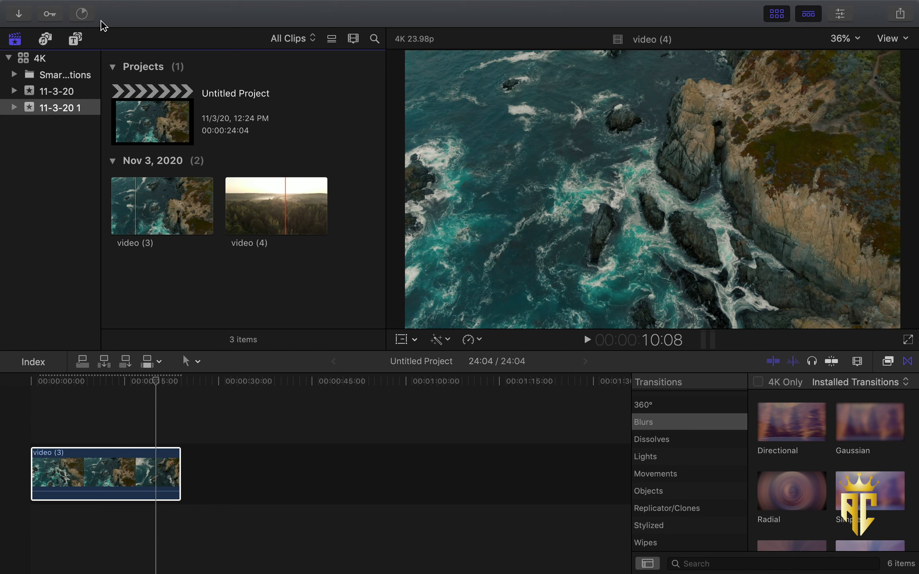
click(83, 15)
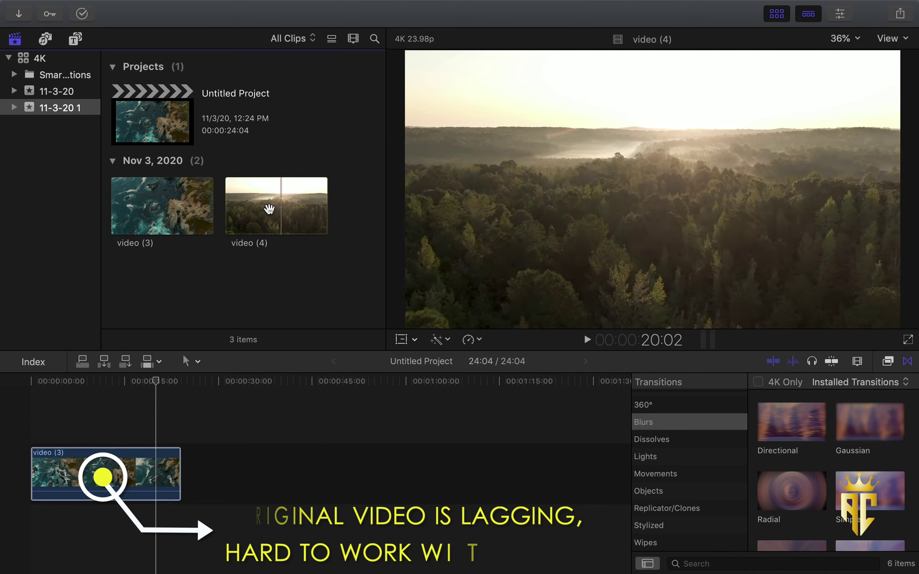
- Append video (4) after video (3) for a 41:18 project, then switch viewer playback to Proxy
drag(261, 210, 251, 382)
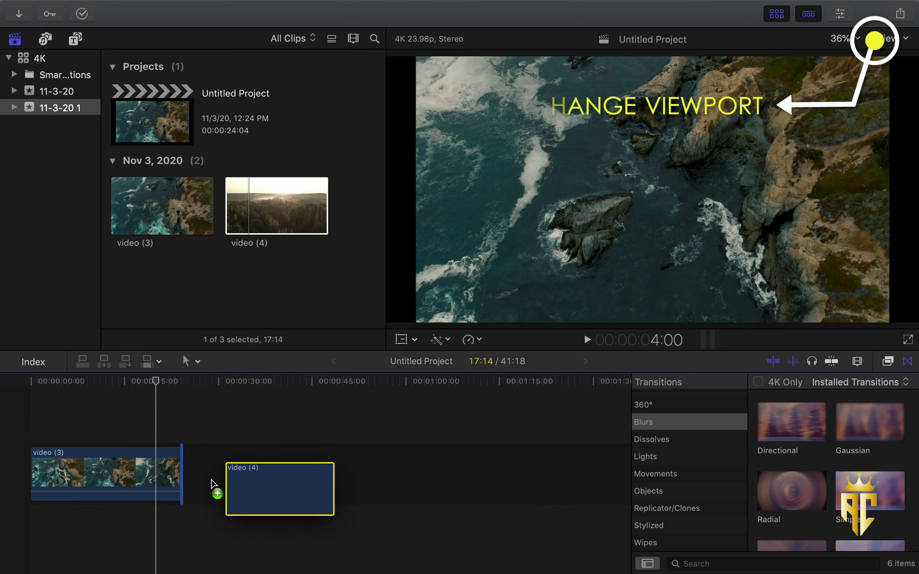
drag(251, 383, 183, 475)
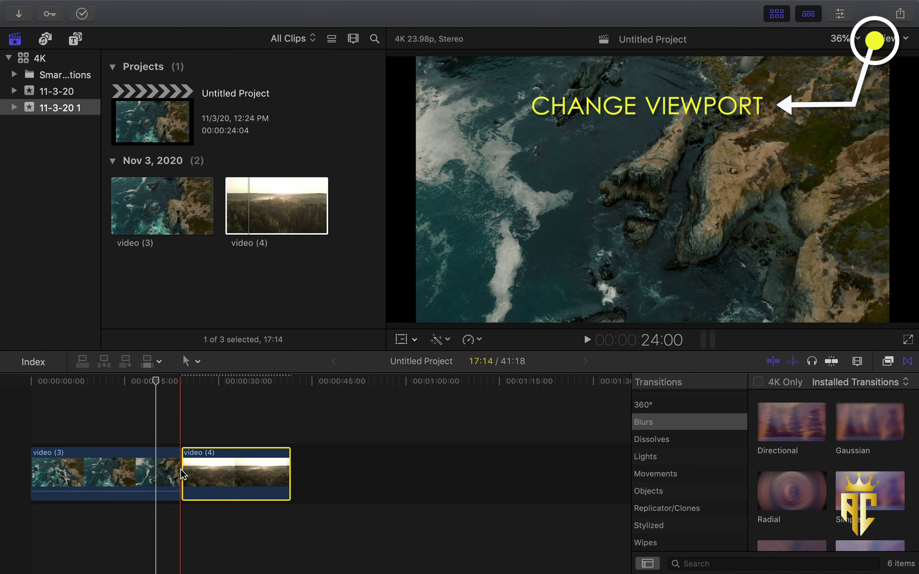
click(893, 39)
click(775, 180)
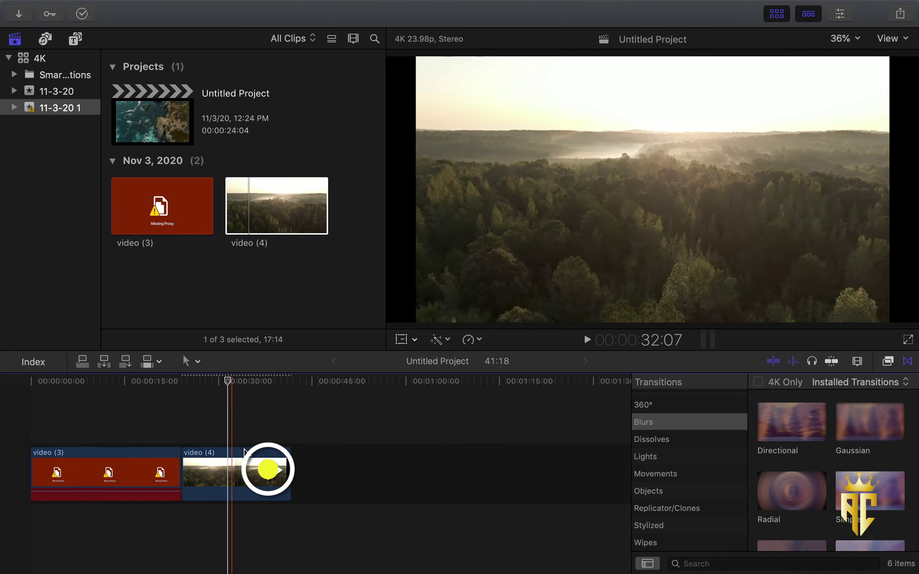
drag(234, 390, 184, 386)
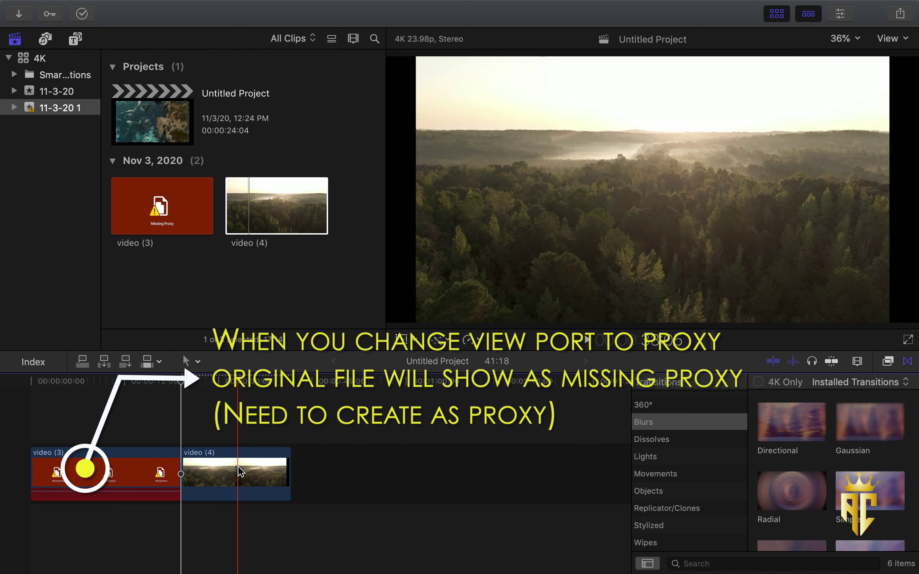
- Cut video (4) twice with the Blade tool, splitting it into three pieces
click(183, 470)
click(188, 362)
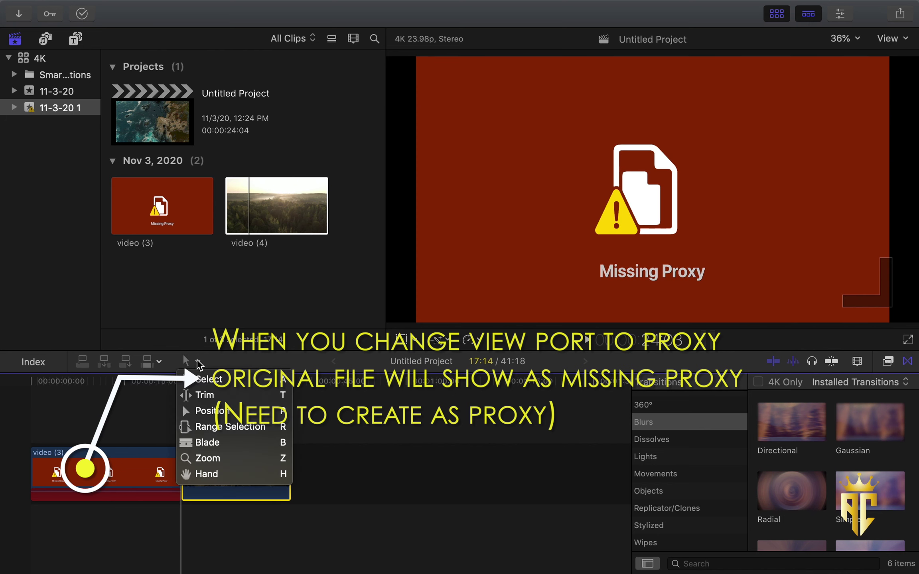
click(383, 419)
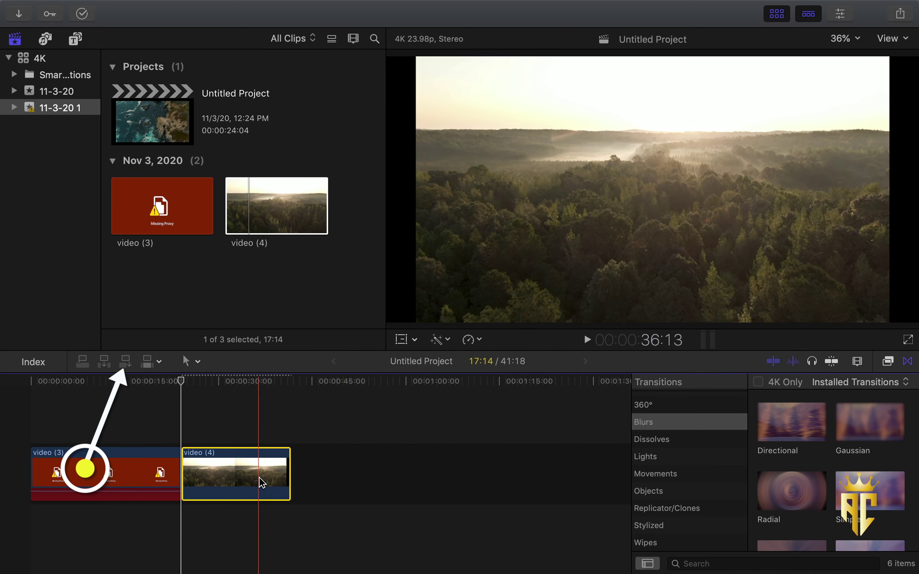
click(201, 364)
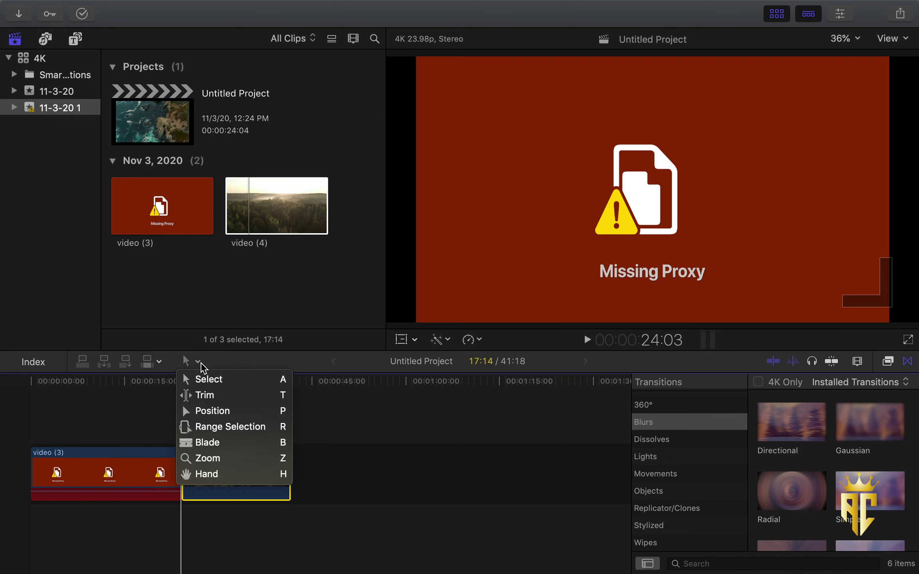
click(208, 442)
click(209, 459)
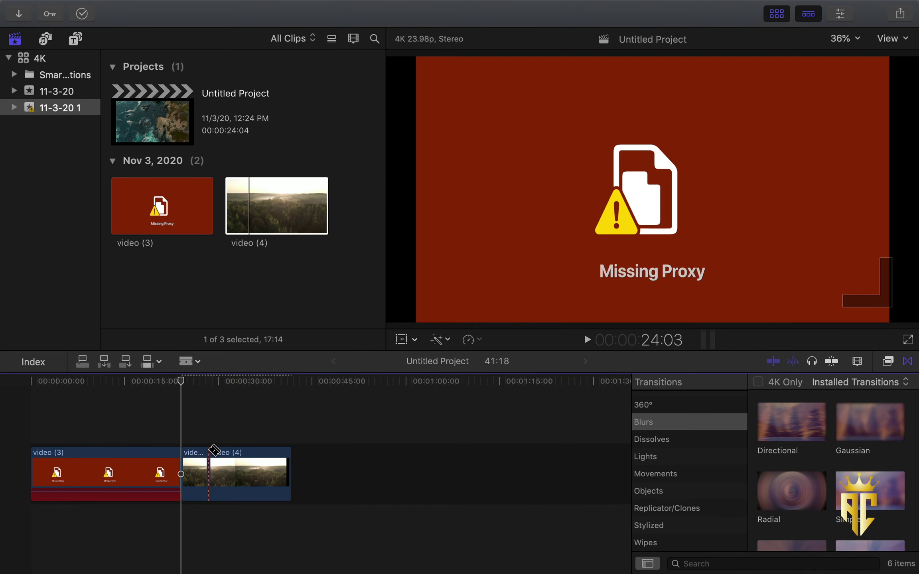
click(232, 458)
click(218, 470)
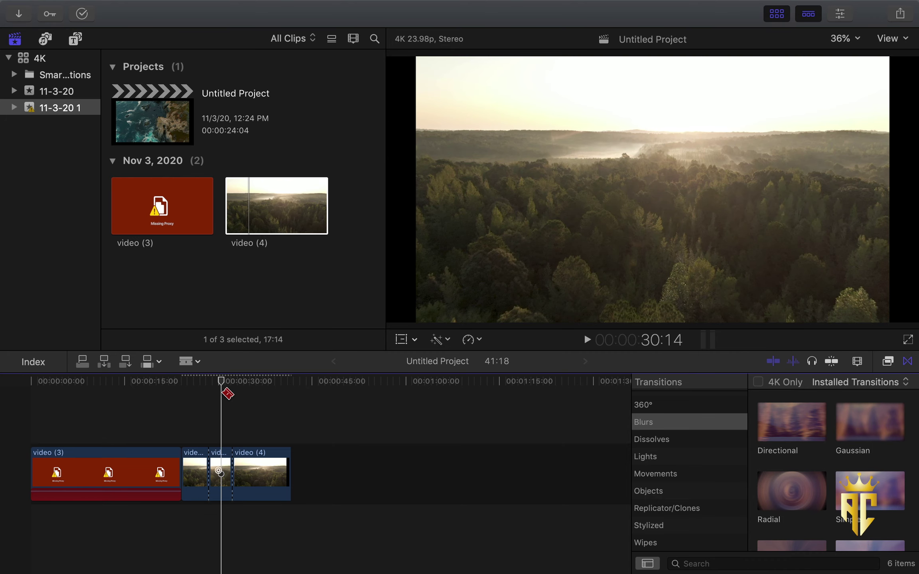
- Switch back to the Select tool and select the short middle piece of video (4)
click(188, 361)
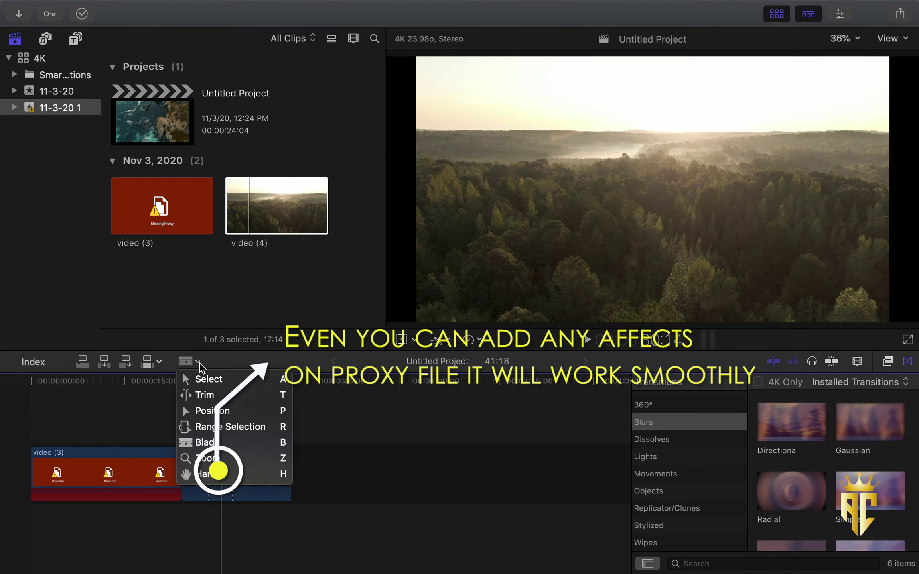
click(213, 384)
click(343, 426)
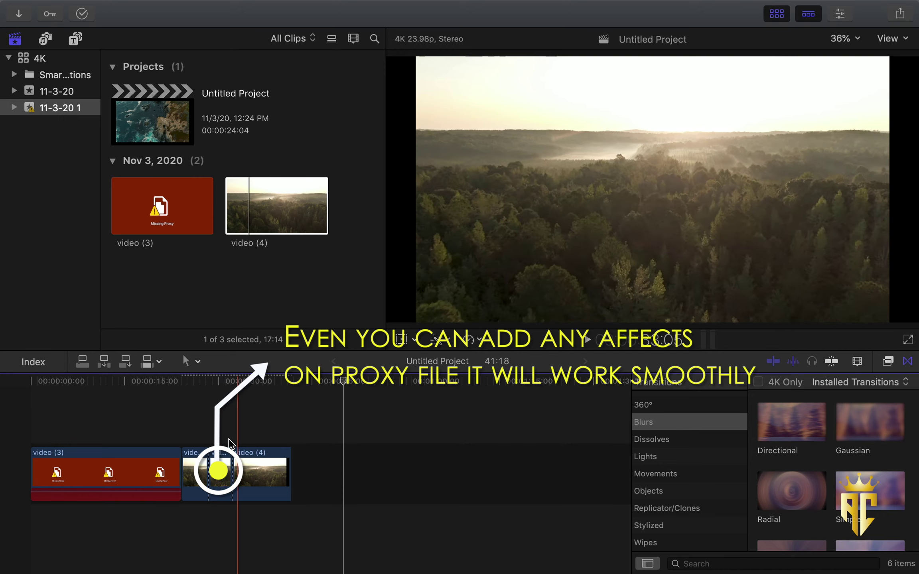
click(224, 456)
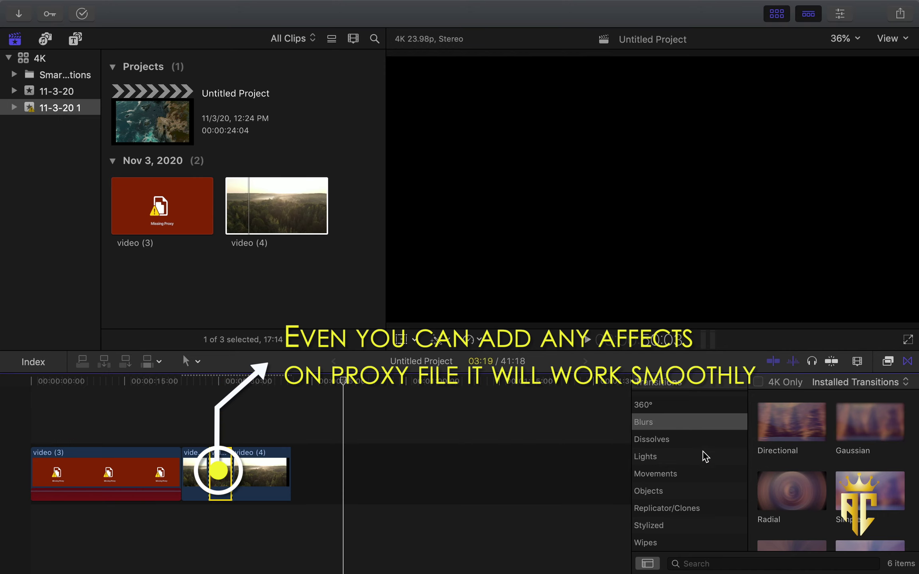
- Apply the Sepia effect from Effects > Color to the middle piece and preview it
scroll(710, 507, up, 2)
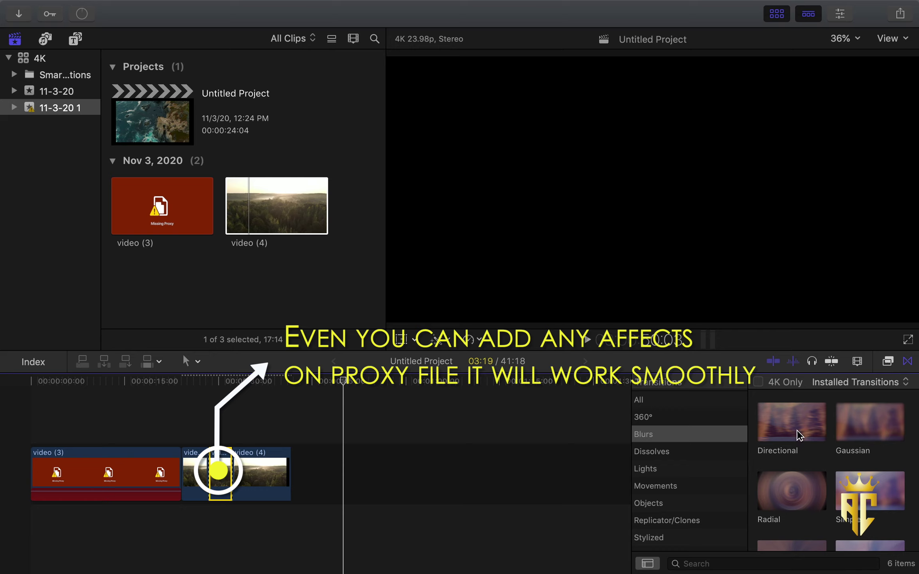
click(907, 361)
click(888, 361)
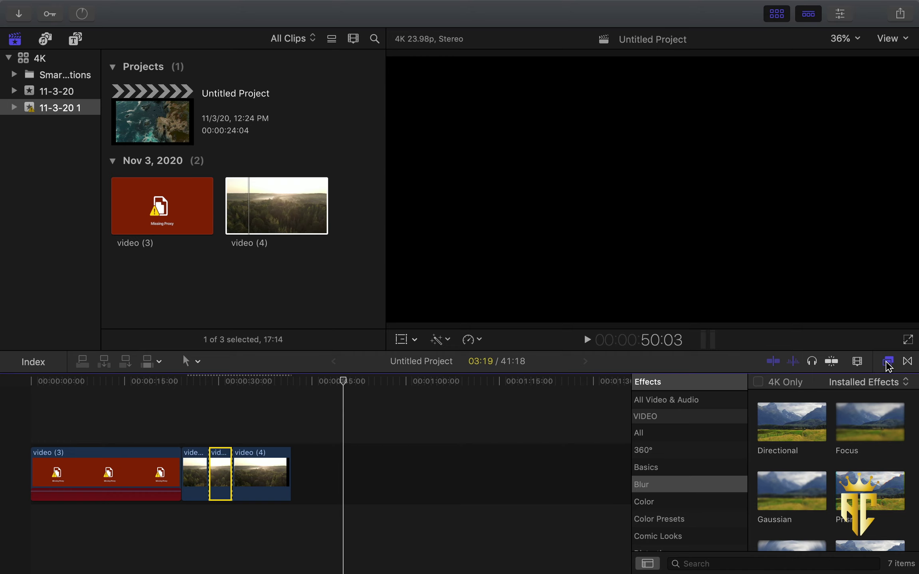
click(644, 502)
scroll(808, 455, down, 3)
click(808, 455)
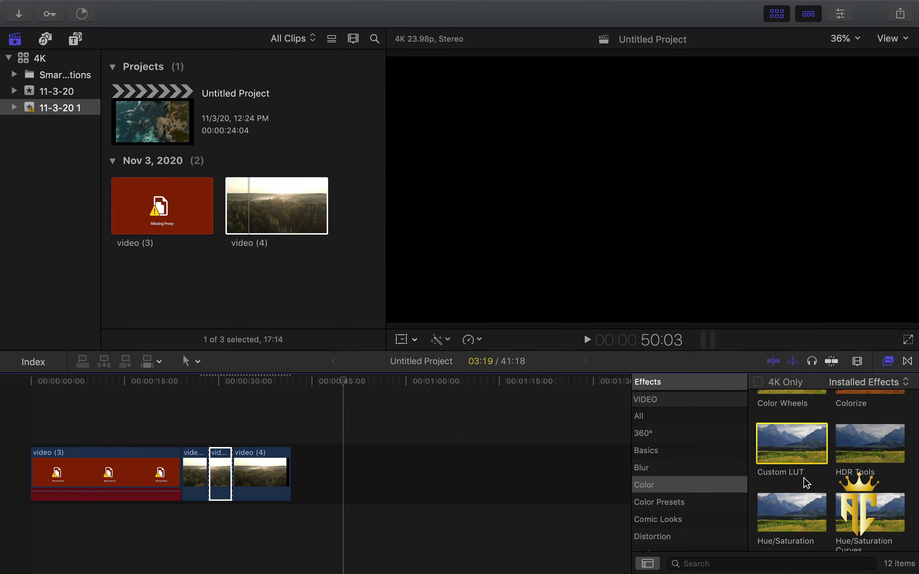
scroll(807, 482, down, 2)
click(791, 529)
key(space)
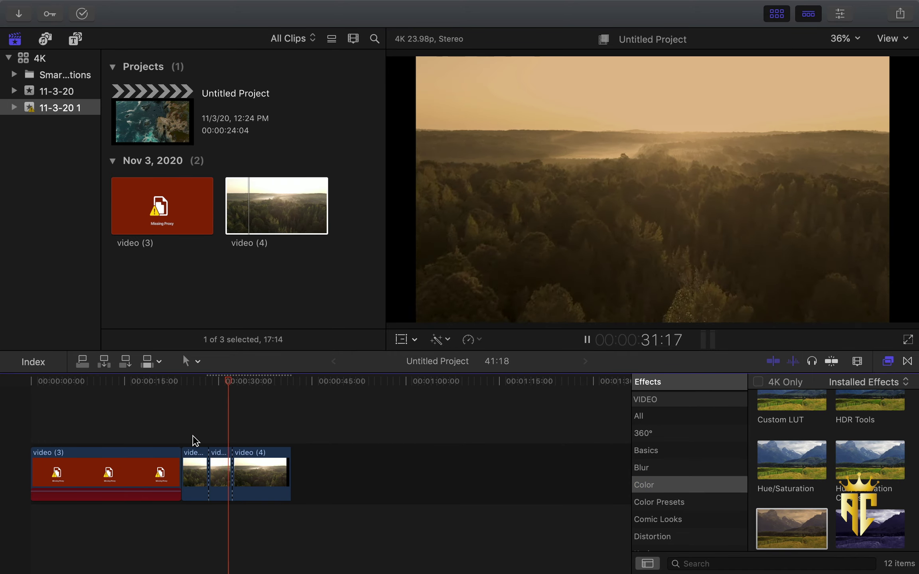
key(space)
click(178, 222)
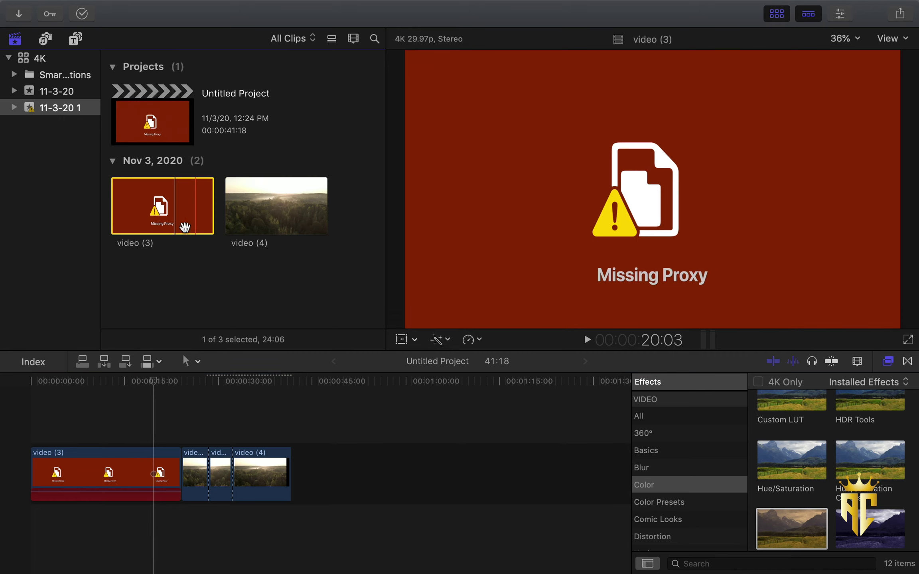
- Transcode video (3) with Create proxy media checked and watch Background Tasks until done
right_click(180, 223)
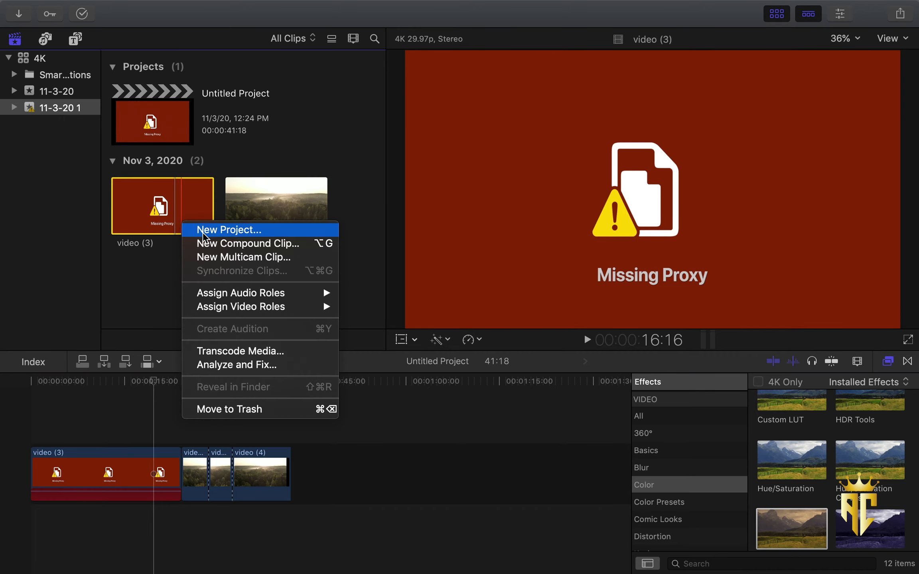
click(232, 353)
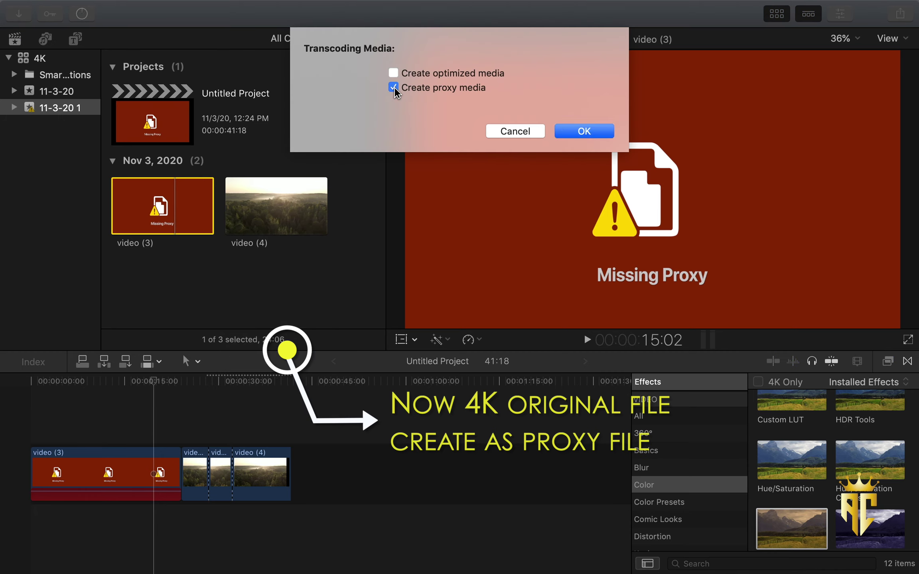
click(584, 130)
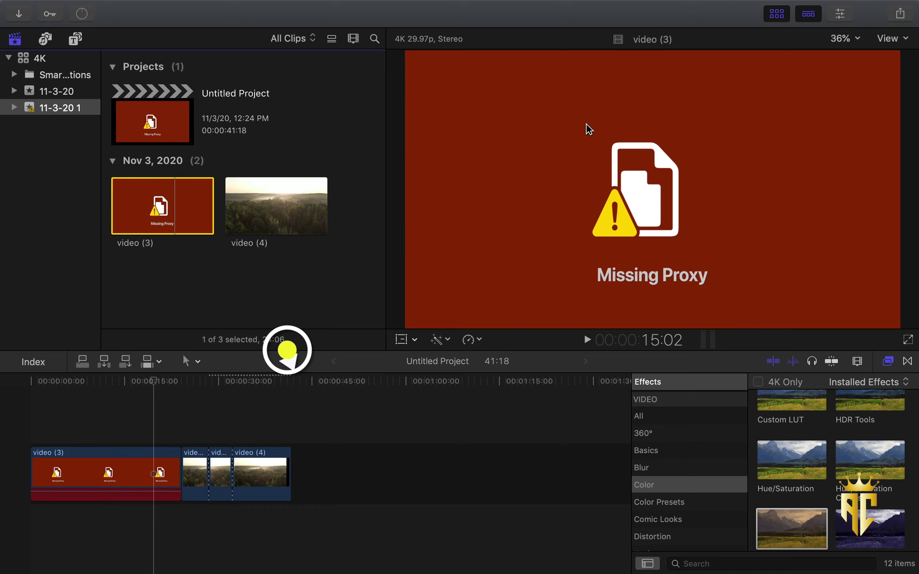
click(82, 15)
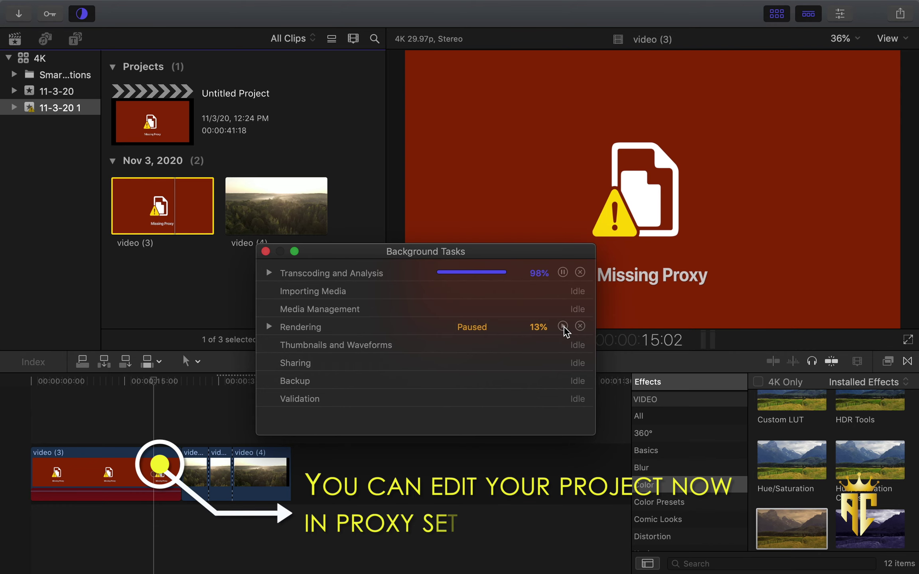
click(156, 382)
- Play the project from the start with the new video (3) proxy, then choose original media playback
drag(156, 383, 2, 365)
key(space)
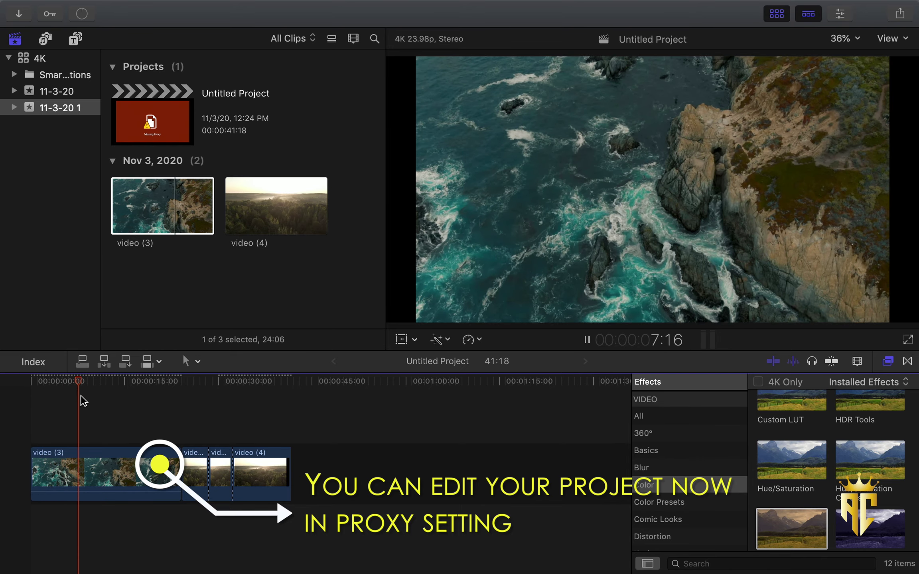
click(587, 340)
click(588, 341)
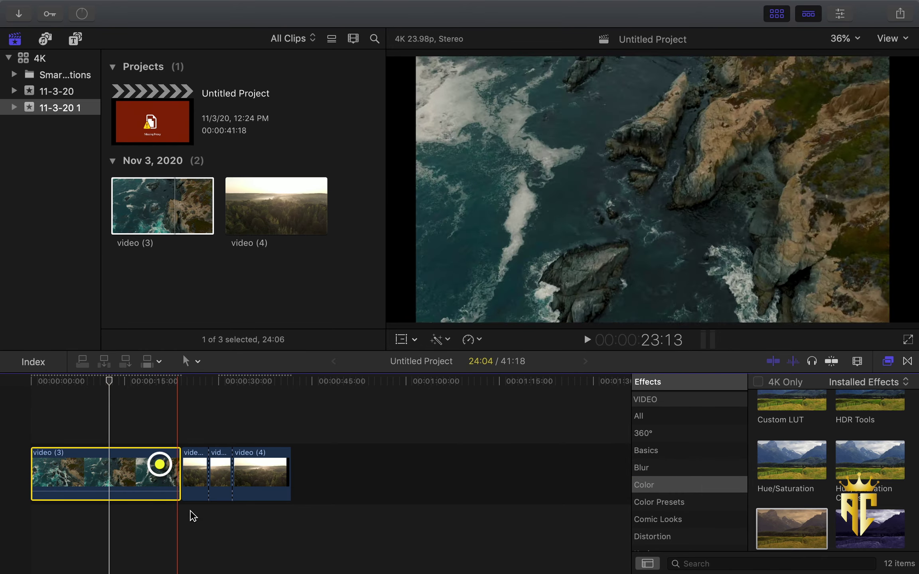
click(466, 518)
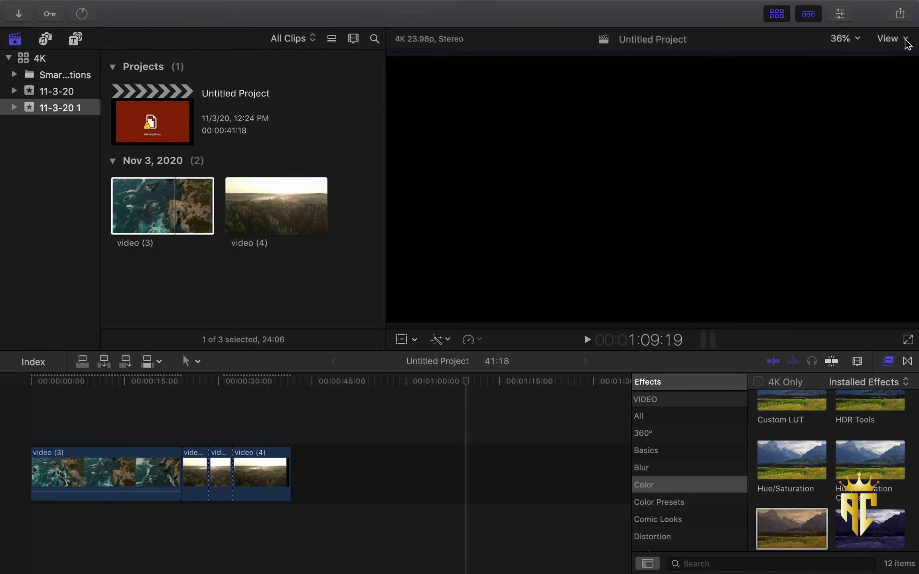
click(906, 40)
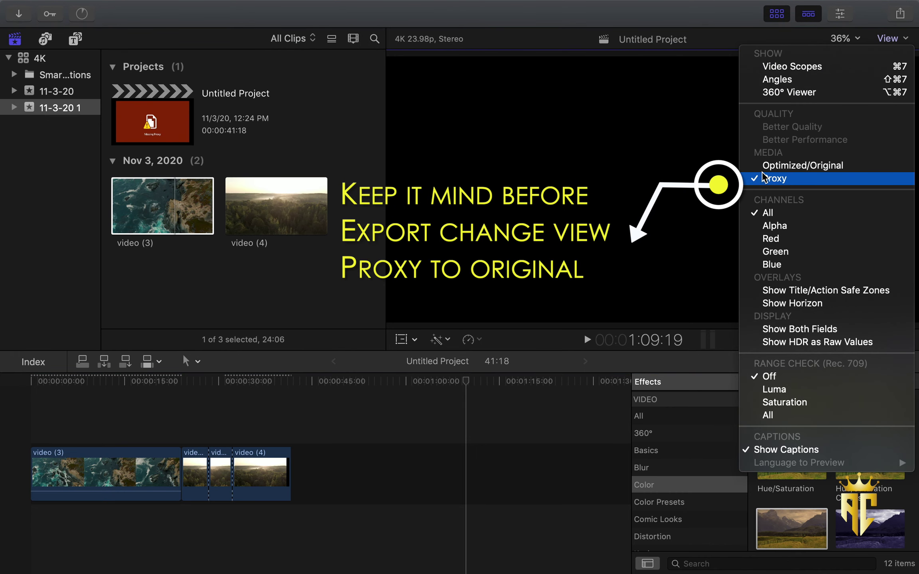
click(794, 166)
- Start a Share > Master File export and review its settings, keeping the H.264 codec
click(893, 38)
key(Escape)
click(900, 16)
click(802, 75)
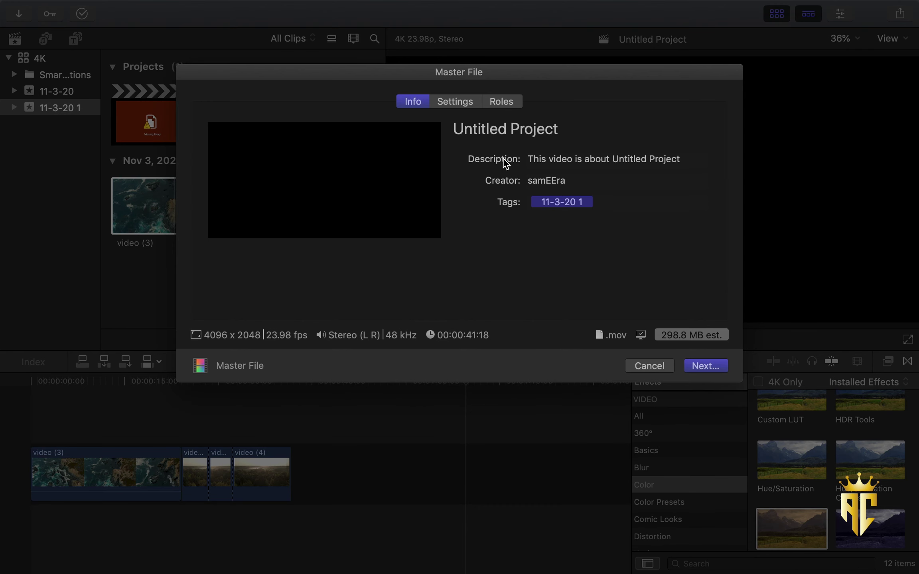
click(464, 105)
click(413, 102)
click(464, 105)
click(701, 184)
click(583, 182)
click(412, 102)
- Name the export '4K' and save it to begin rendering 4K.mov
click(704, 371)
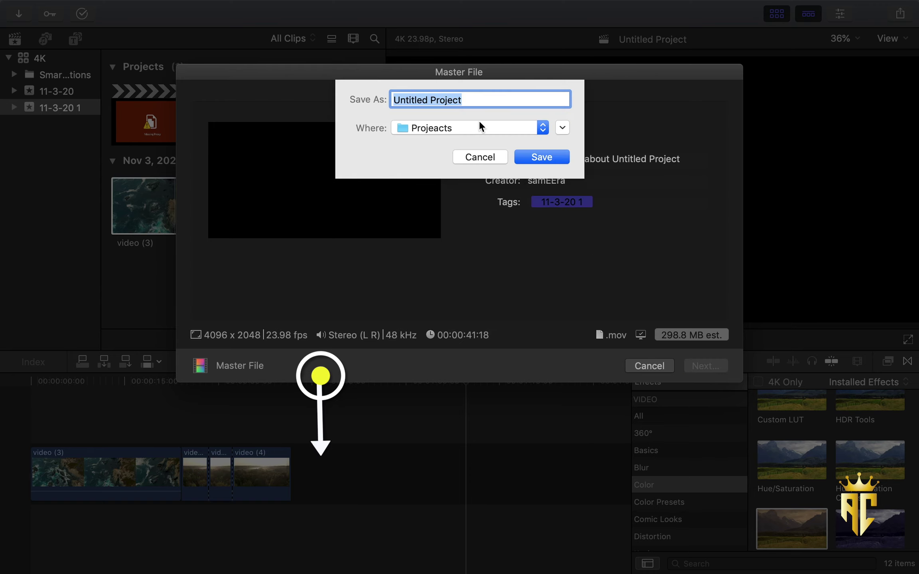
key(BackSpace)
text(4K)
click(542, 157)
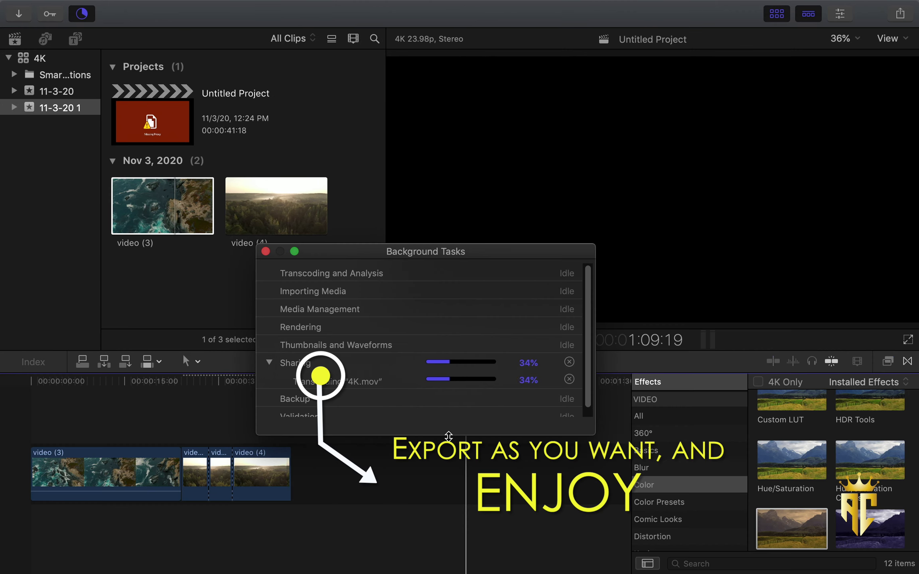